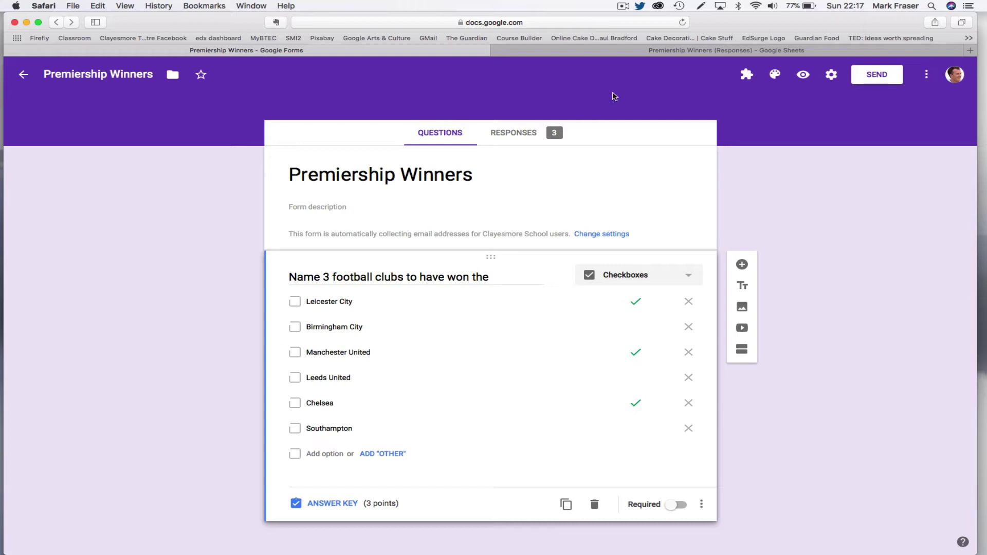
Switch to the Premiership Winners responses spreadsheet and inspect the first submission's answer in cell D2
{"action": "left_click", "coordinate": [621, 50]}
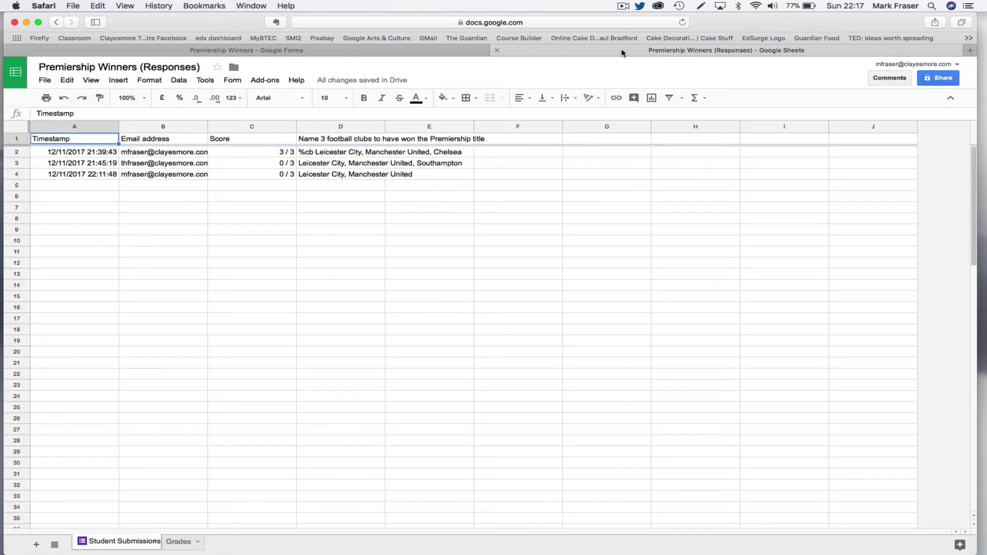
{"action": "left_click", "coordinate": [321, 152]}
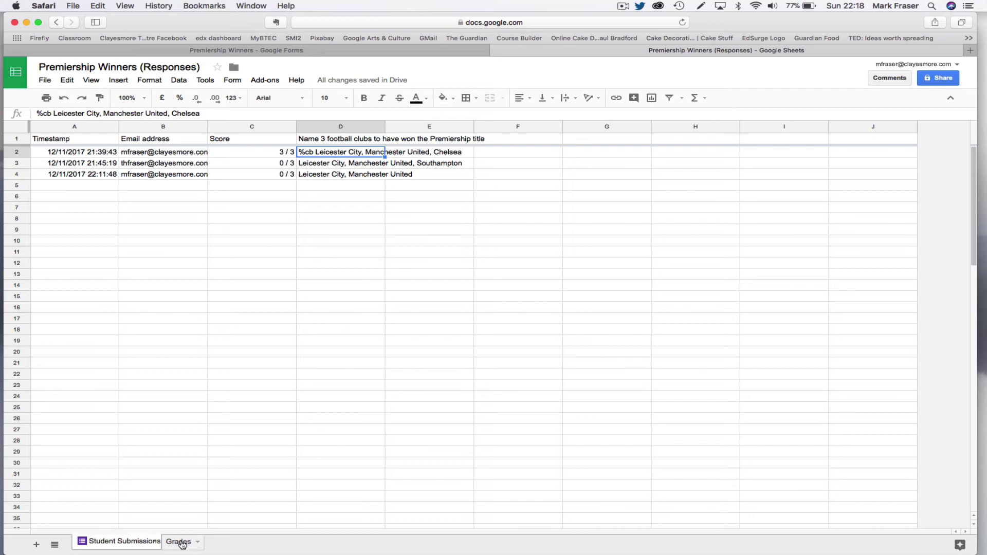
Open the Grades sheet showing the two graded submissions scoring 1 and 2 of 3
{"action": "left_click", "coordinate": [180, 542]}
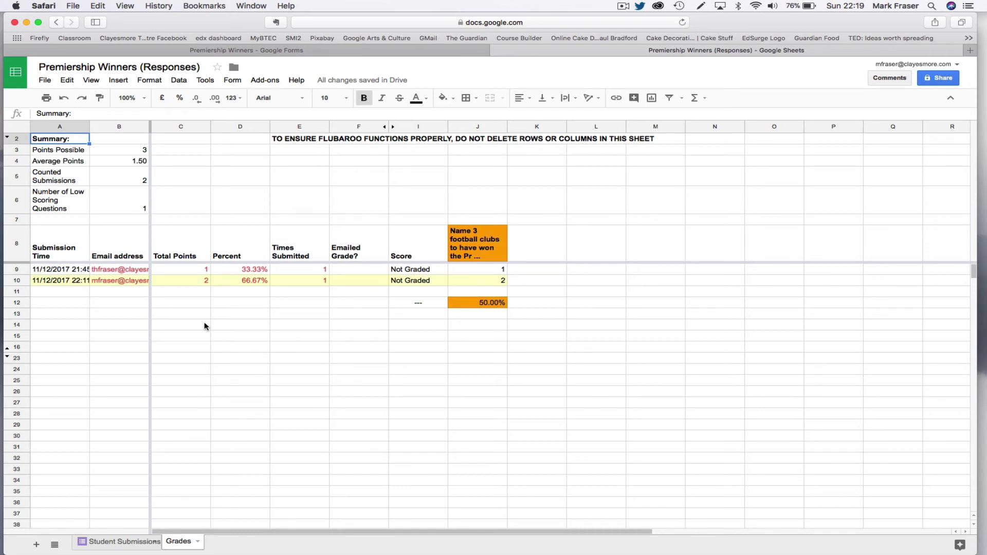
Back in the form editor, set quiz marks to release 'Later, after manual review' and save
{"action": "left_click", "coordinate": [248, 50]}
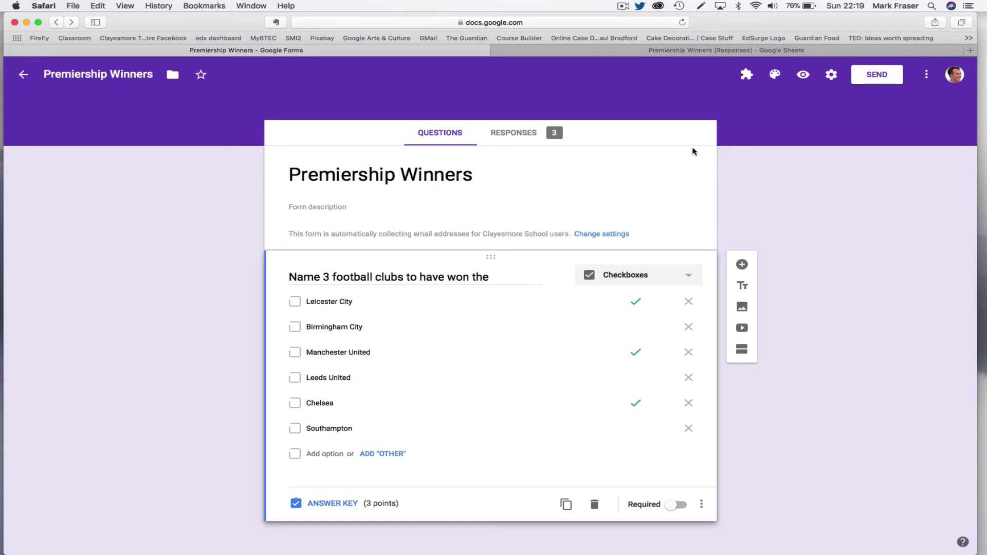
{"action": "left_click", "coordinate": [831, 75]}
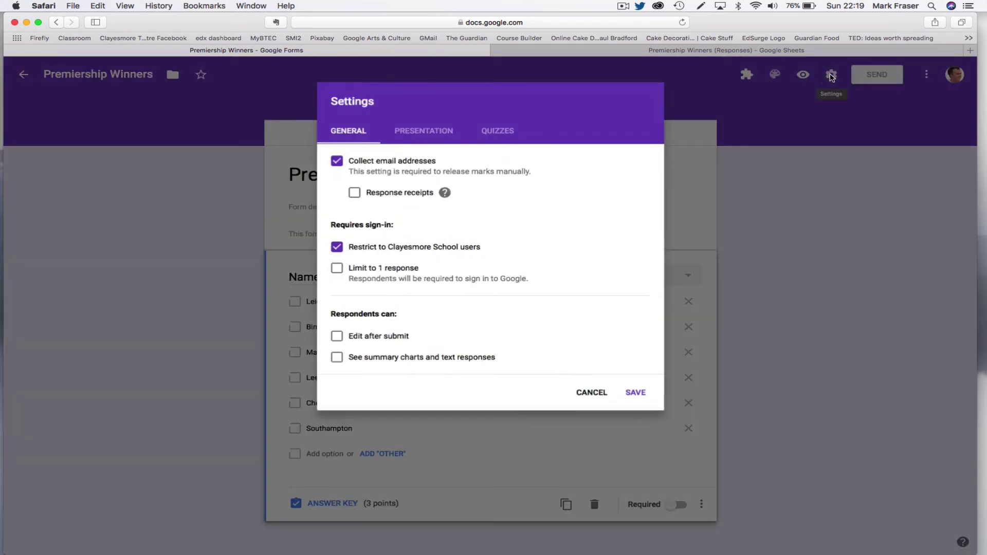
{"action": "left_click", "coordinate": [498, 133]}
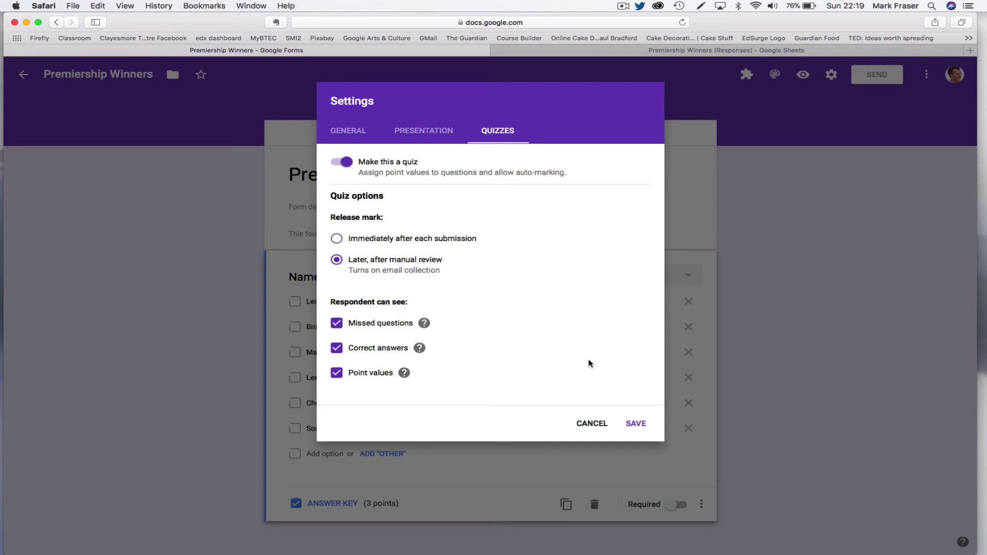
{"action": "left_click", "coordinate": [636, 424]}
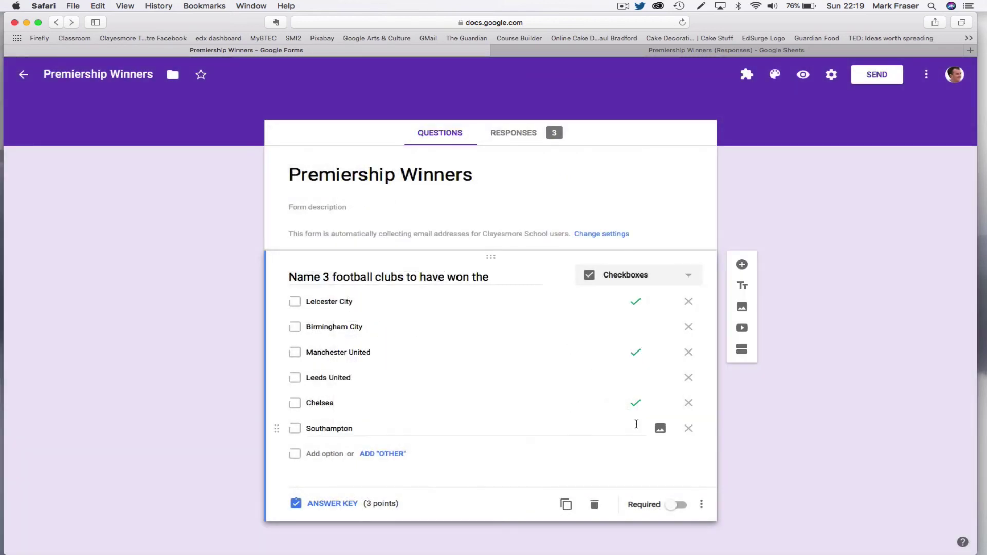
In the individual responses, raise the second response's score to 2/3 points and save it
{"action": "left_click", "coordinate": [519, 135]}
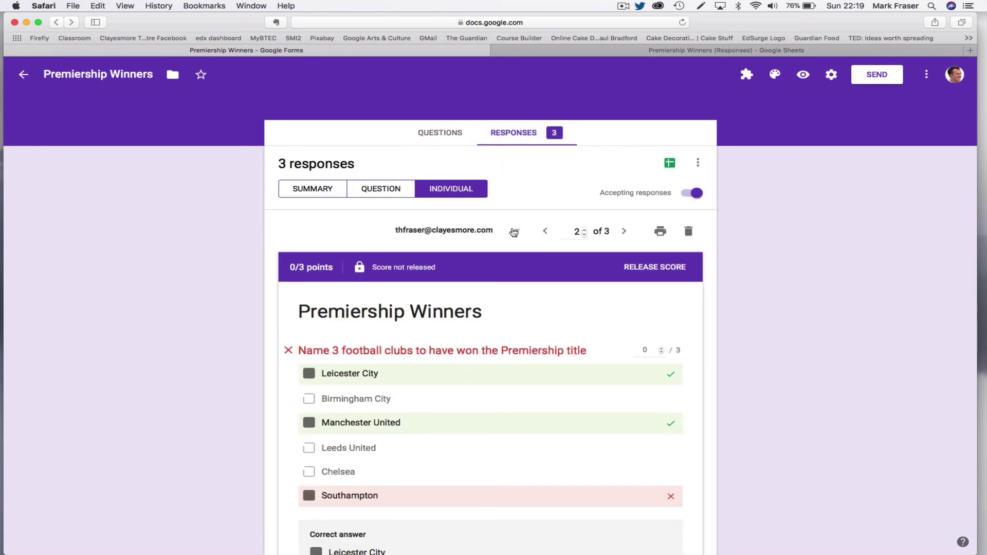
{"action": "scroll", "coordinate": [512, 292], "scroll_direction": "down", "scroll_amount": 2}
{"action": "scroll", "coordinate": [513, 292], "scroll_direction": "down", "scroll_amount": 1}
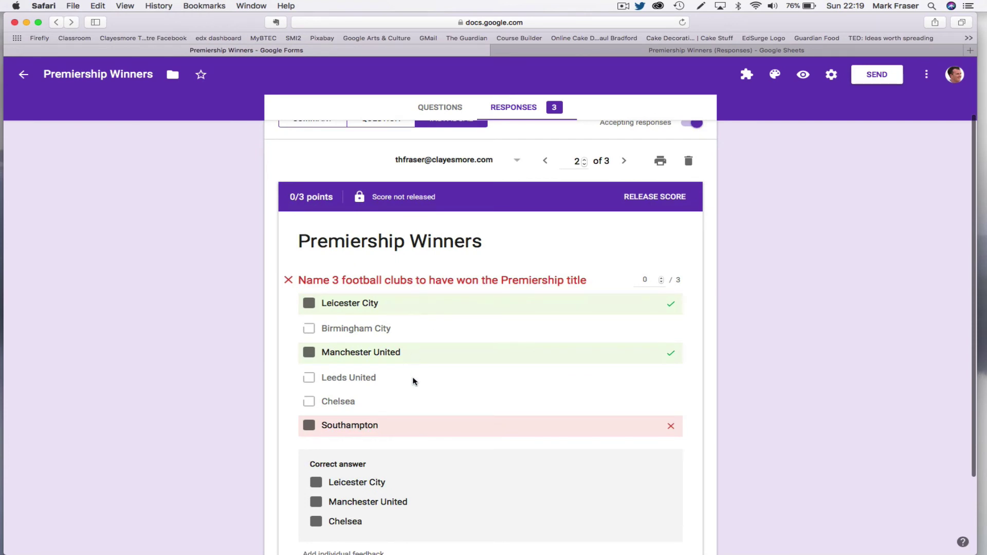
{"action": "scroll", "coordinate": [413, 383], "scroll_direction": "down", "scroll_amount": 1}
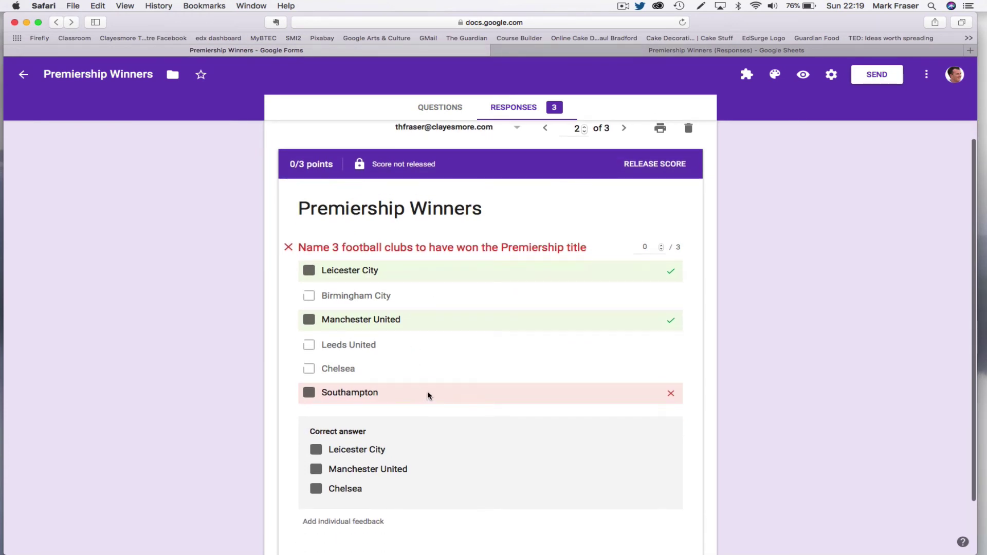
{"action": "left_click", "coordinate": [662, 246]}
{"action": "left_click", "coordinate": [661, 246]}
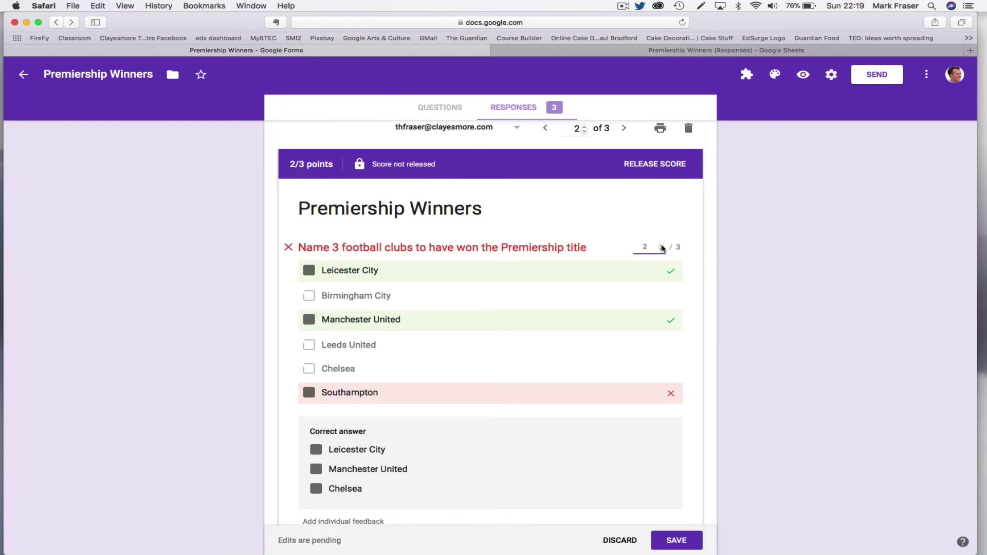
{"action": "left_click", "coordinate": [677, 539]}
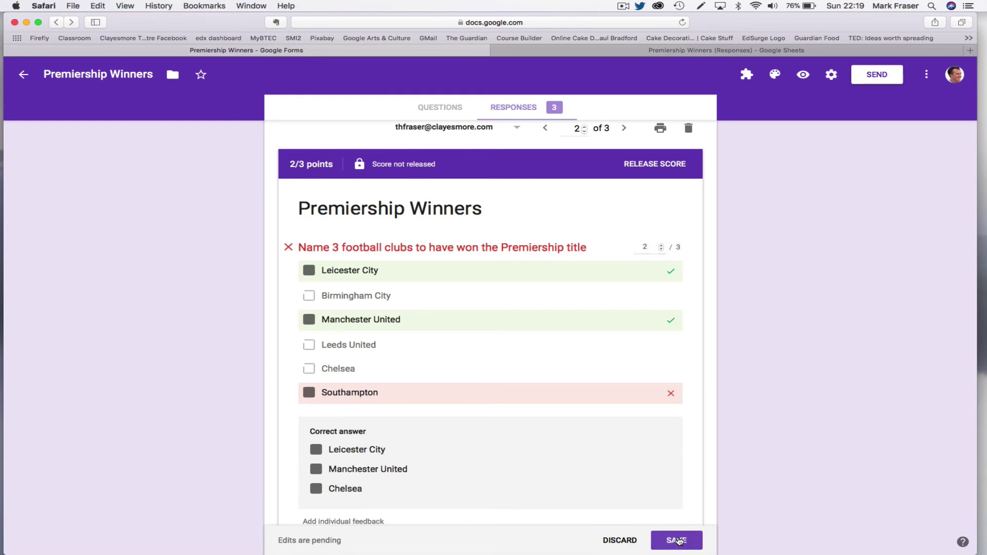
Move on to the third response and look over its answers
{"action": "left_click", "coordinate": [624, 128]}
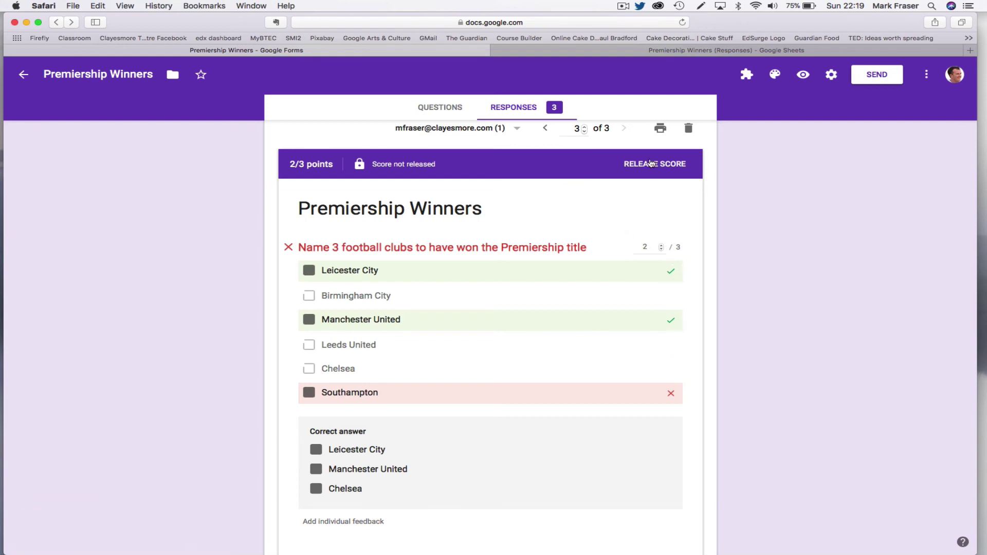
{"action": "scroll", "coordinate": [611, 249], "scroll_direction": "down", "scroll_amount": 2}
{"action": "scroll", "coordinate": [612, 253], "scroll_direction": "up", "scroll_amount": 5}
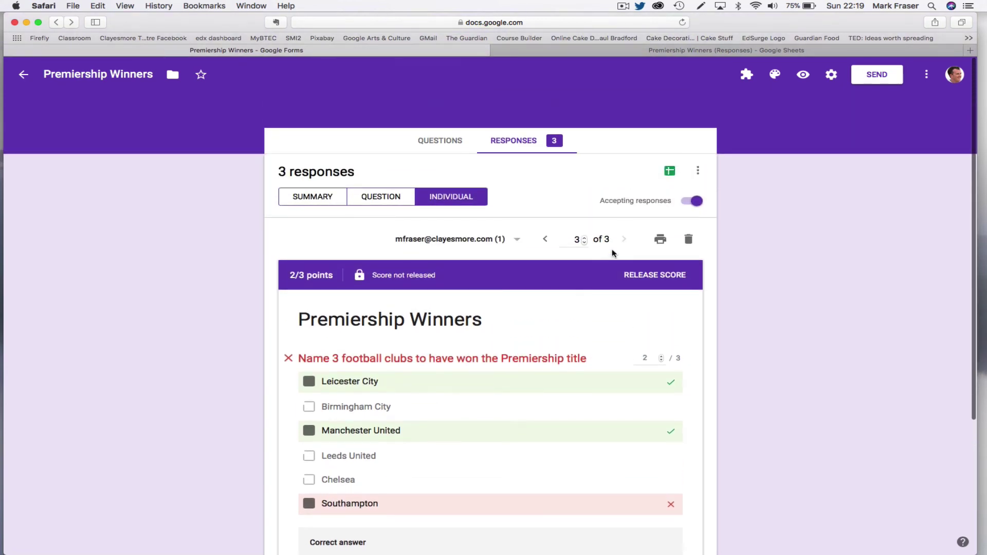
Raise the third response's score to 2 out of 3, then return to the second response
{"action": "left_click", "coordinate": [545, 239]}
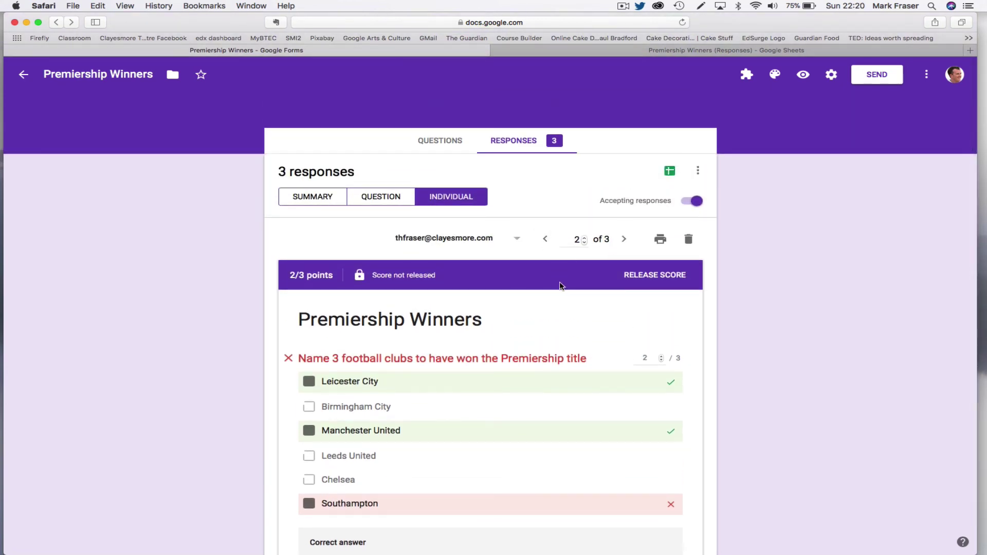
{"action": "scroll", "coordinate": [563, 288], "scroll_direction": "down", "scroll_amount": 2}
{"action": "scroll", "coordinate": [563, 288], "scroll_direction": "down", "scroll_amount": 3}
{"action": "scroll", "coordinate": [561, 286], "scroll_direction": "up", "scroll_amount": 4}
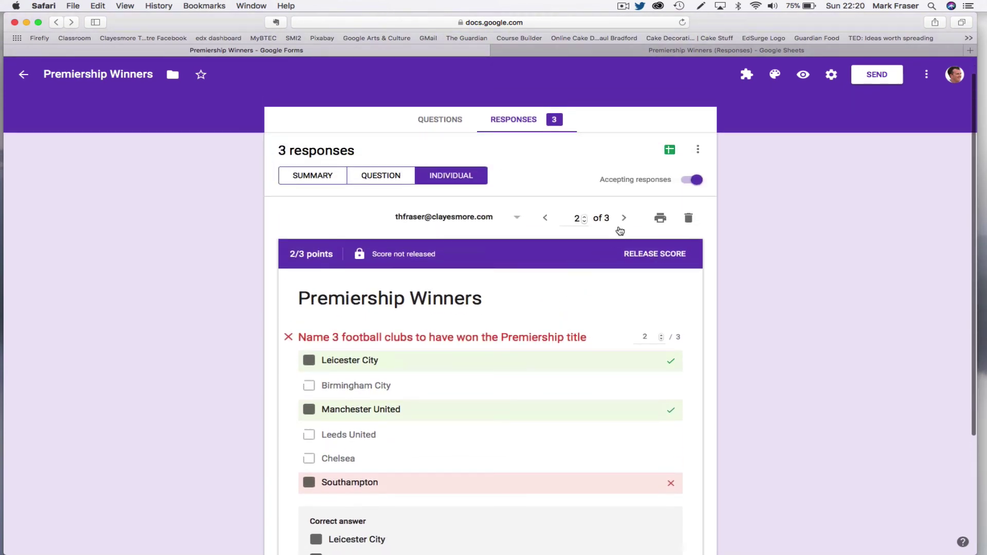
{"action": "left_click", "coordinate": [624, 219]}
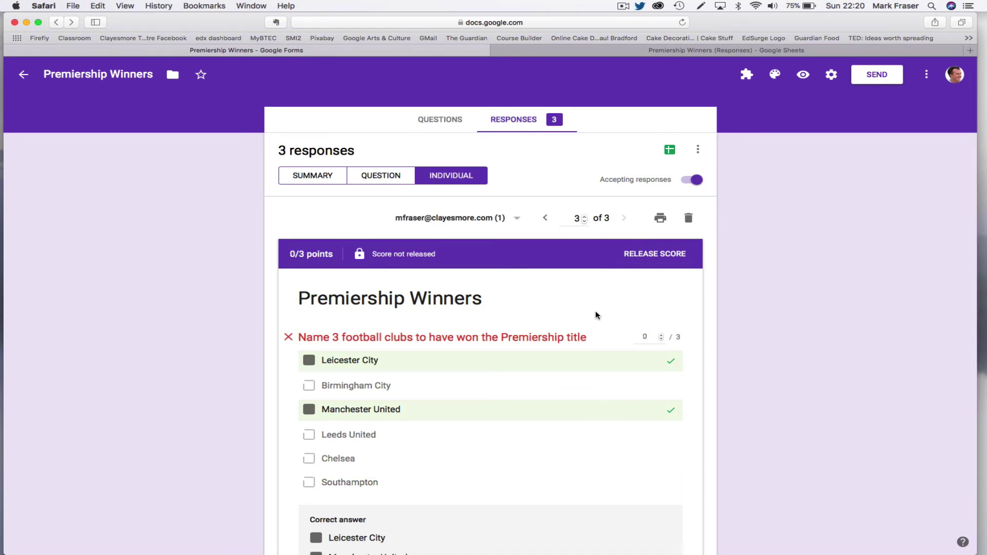
{"action": "scroll", "coordinate": [595, 315], "scroll_direction": "down", "scroll_amount": 3}
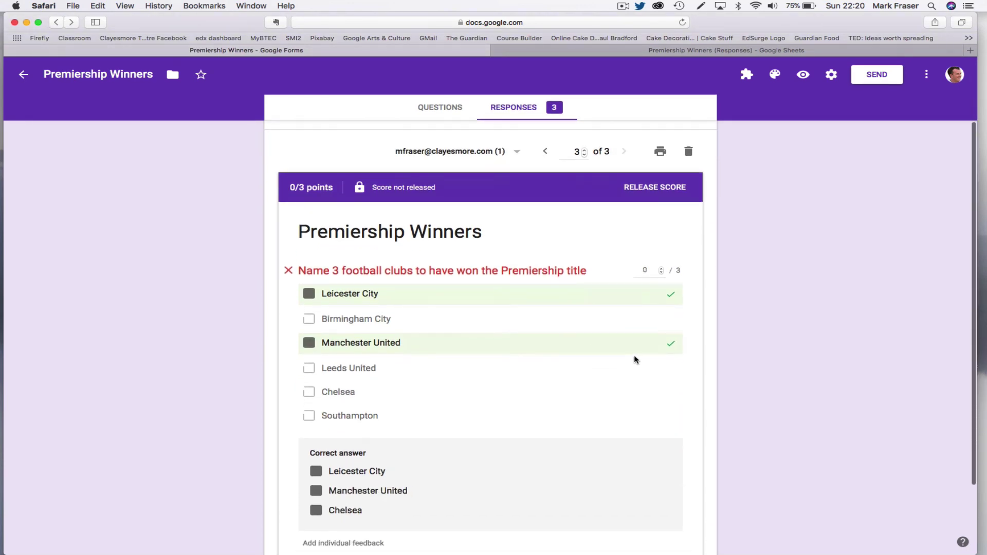
{"action": "left_click", "coordinate": [661, 268]}
{"action": "left_click", "coordinate": [661, 268]}
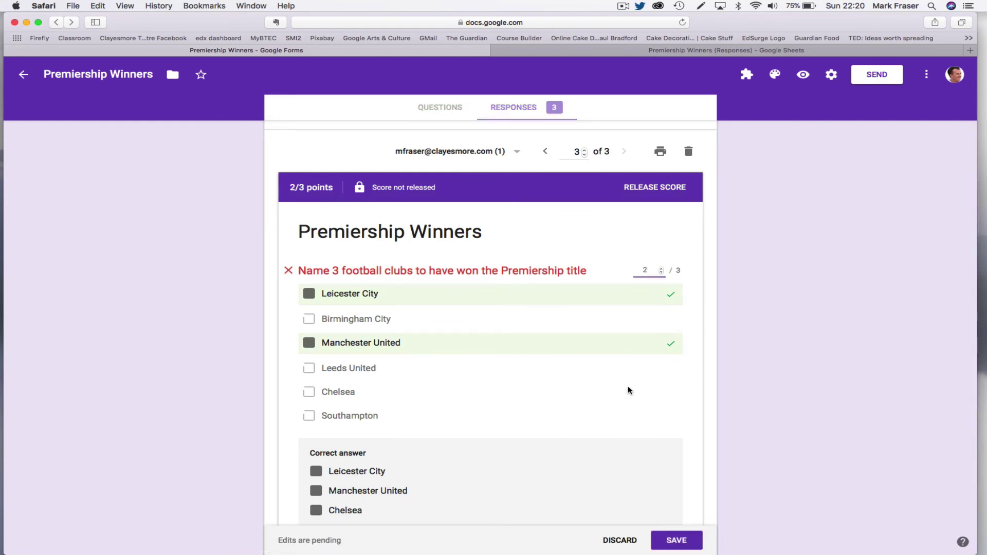
{"action": "scroll", "coordinate": [628, 390], "scroll_direction": "down", "scroll_amount": 3}
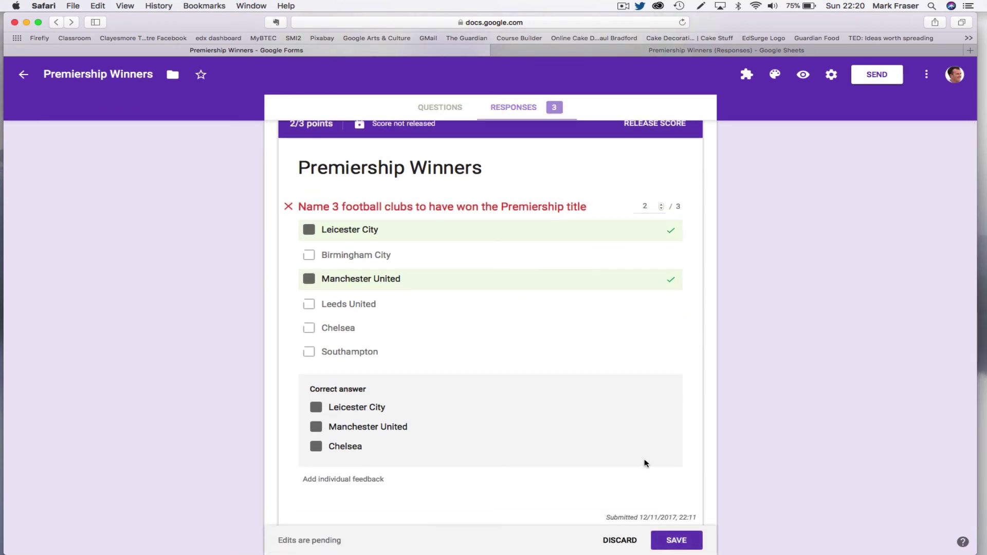
{"action": "scroll", "coordinate": [608, 373], "scroll_direction": "up", "scroll_amount": 2}
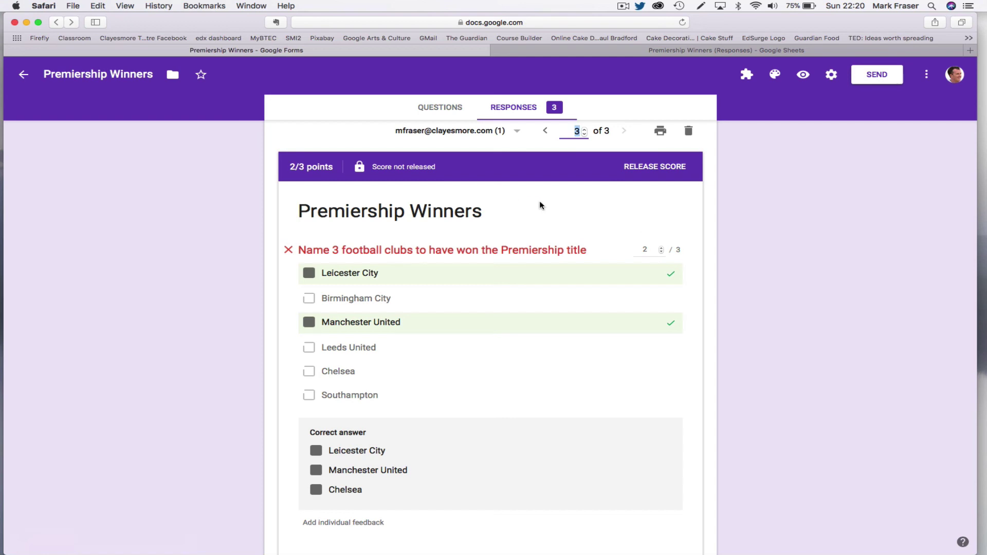
{"action": "scroll", "coordinate": [547, 190], "scroll_direction": "up", "scroll_amount": 1}
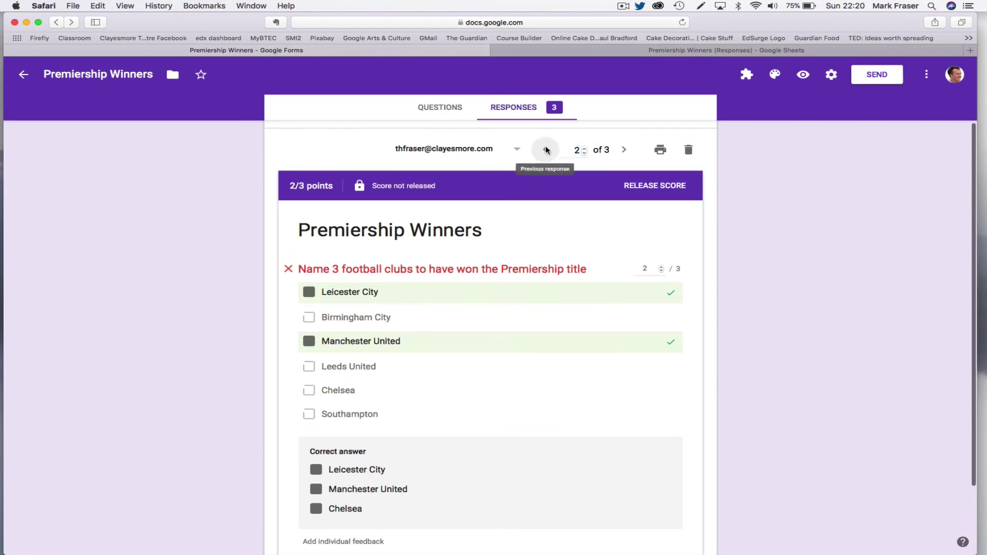
{"action": "left_click", "coordinate": [547, 151]}
{"action": "scroll", "coordinate": [570, 323], "scroll_direction": "down", "scroll_amount": 1}
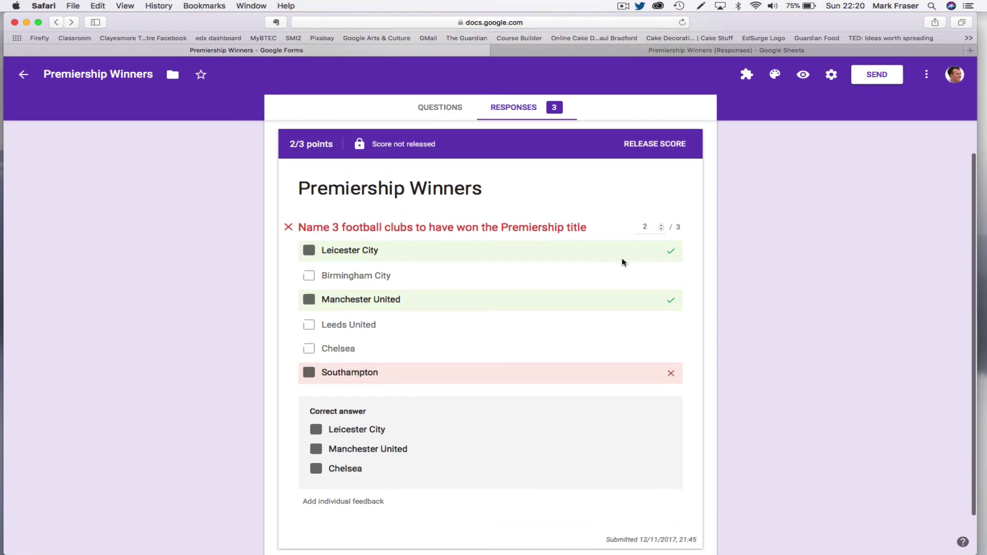